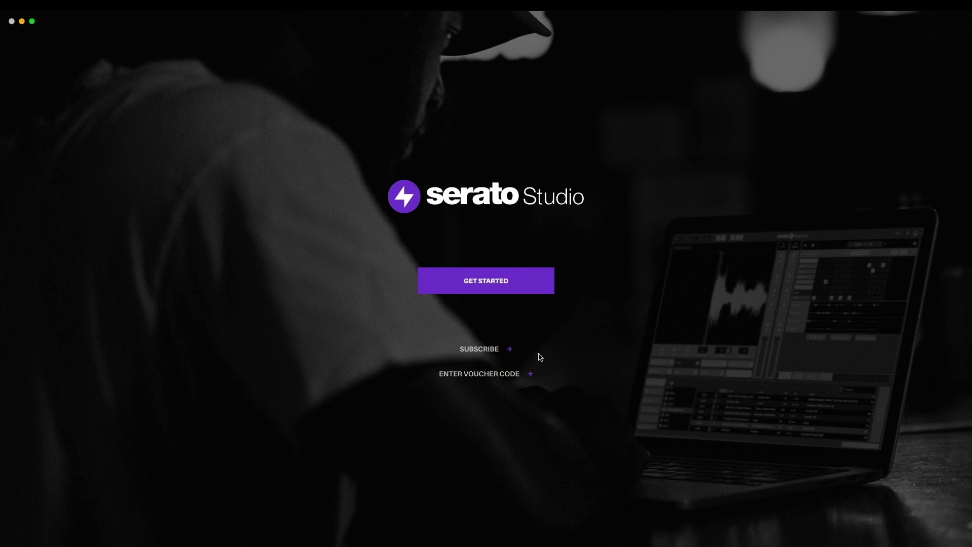
# - View the subscription plans and prices on serato.com from the welcome screen
pyautogui.click(494, 352)
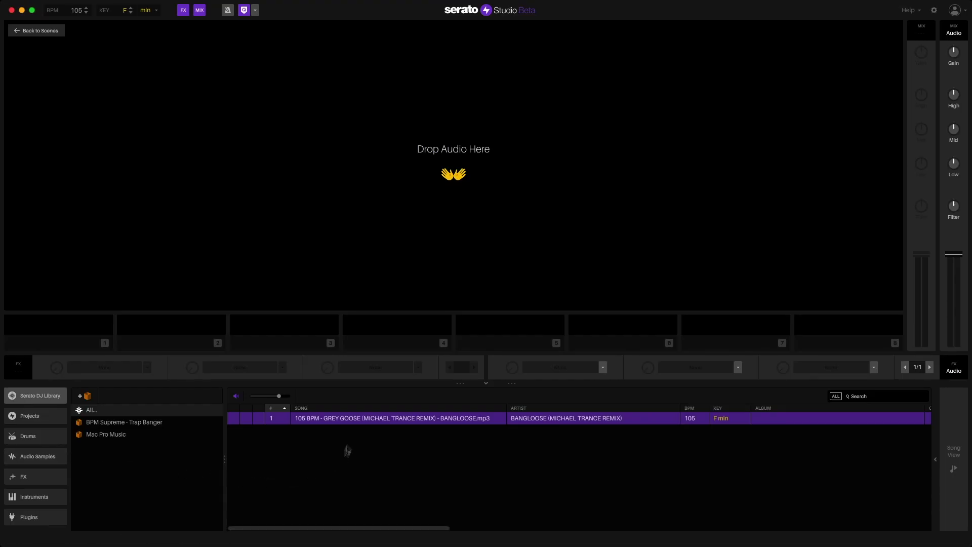
# - Load the Grey Goose remix onto the deck and move its timeline clip to start near 0:09
pyautogui.moveTo(353, 423); pyautogui.dragTo(448, 155)
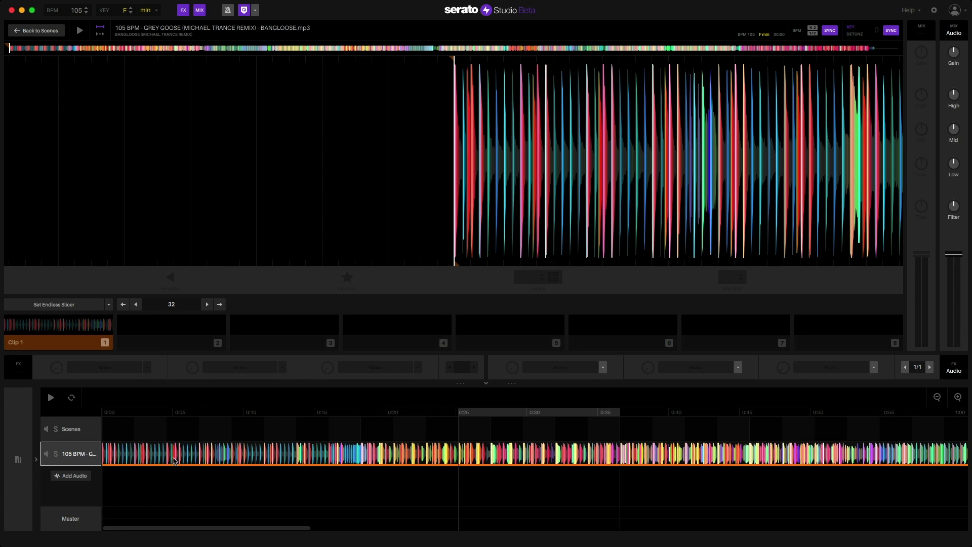
pyautogui.moveTo(172, 459); pyautogui.dragTo(302, 459)
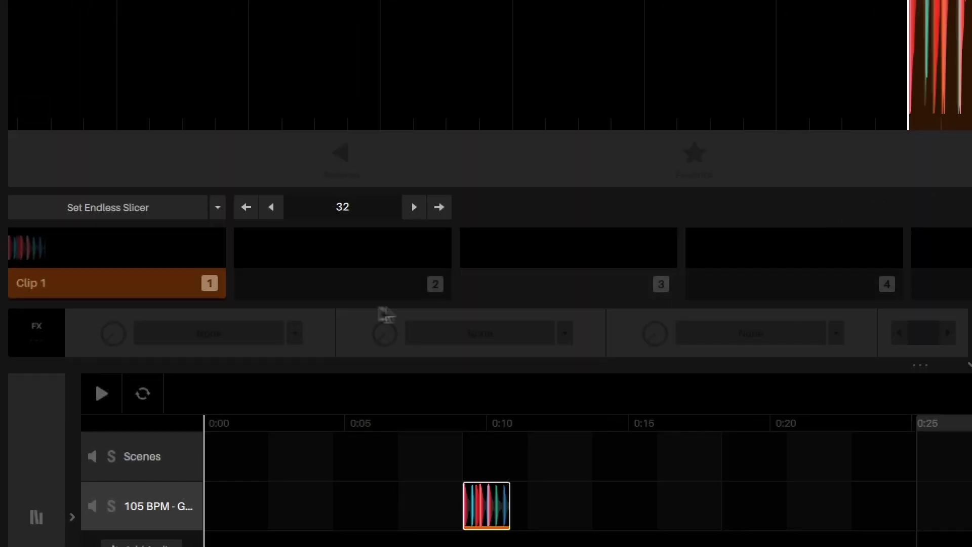
# - Slice the track at its Serato DJ cue points and audition the five cue slices
pyautogui.click(217, 209)
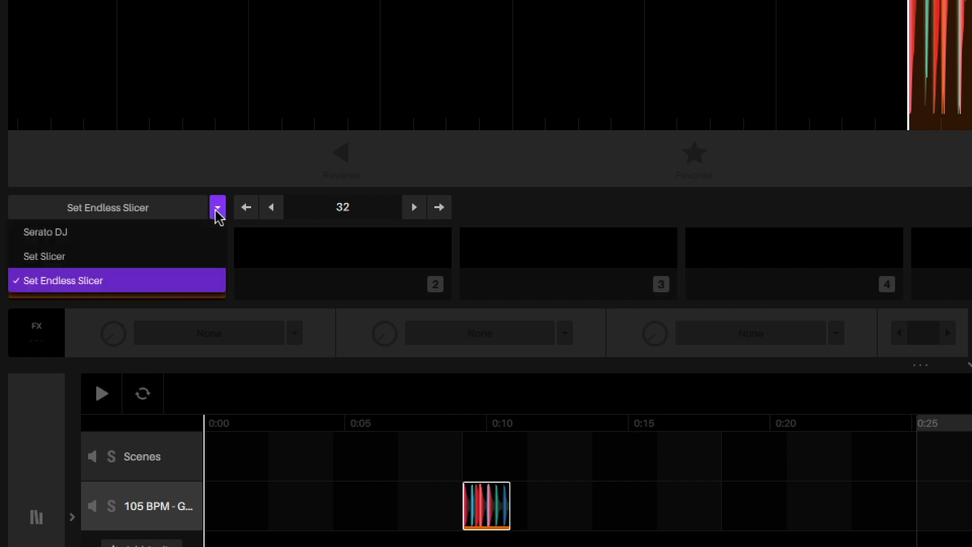
pyautogui.click(199, 233)
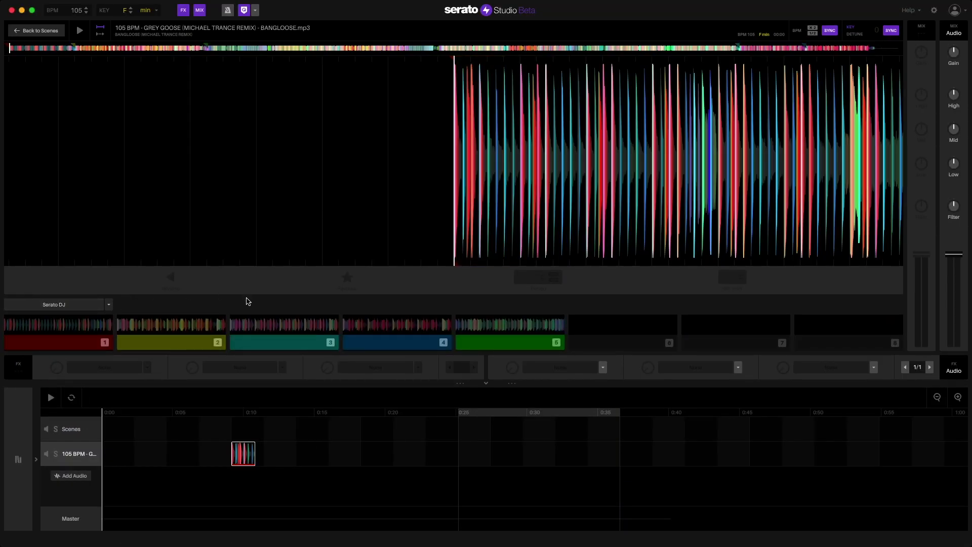
pyautogui.click(91, 344)
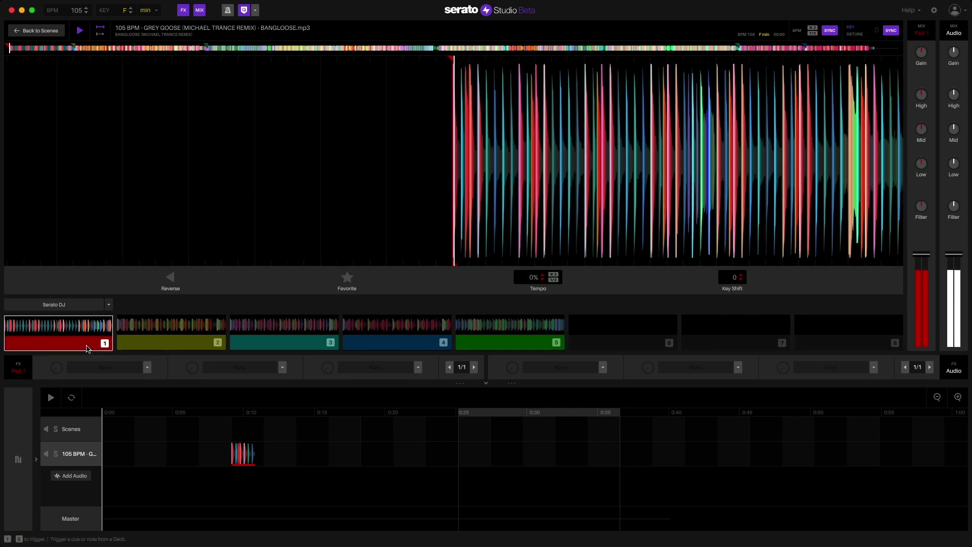
pyautogui.click(161, 344)
pyautogui.click(281, 344)
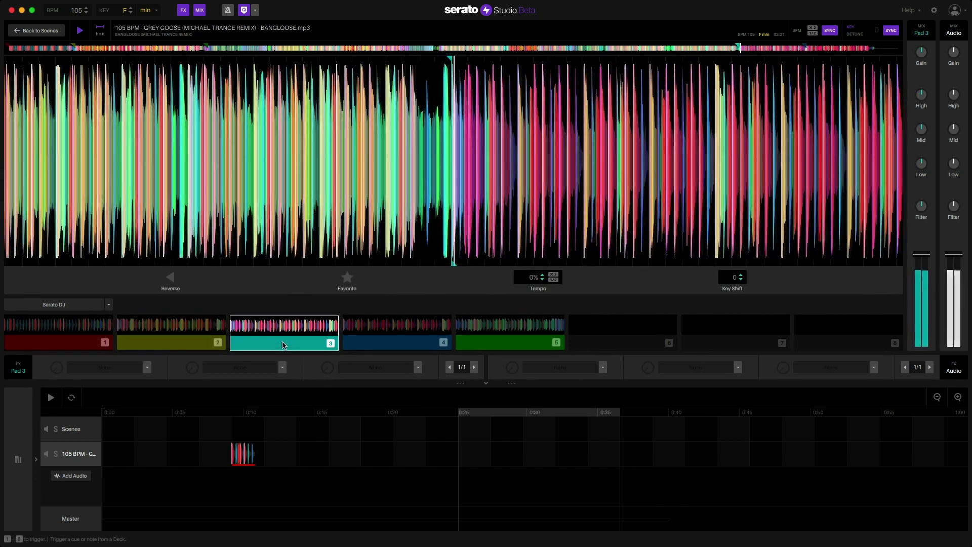
pyautogui.click(414, 344)
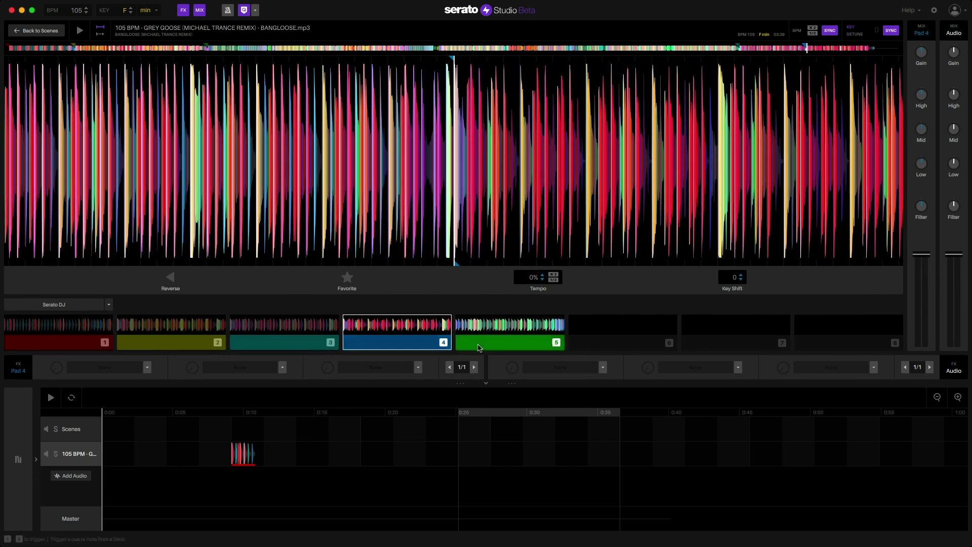
pyautogui.click(482, 347)
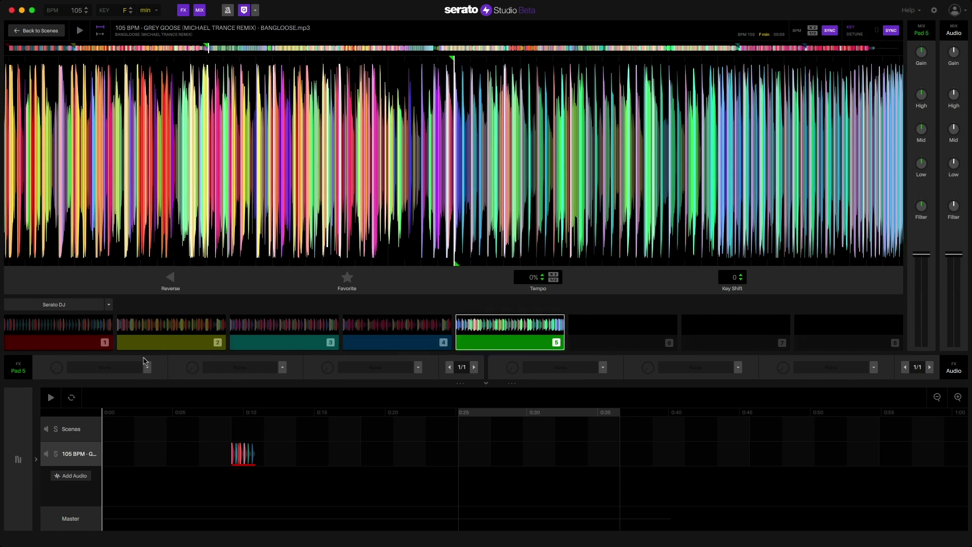
pyautogui.click(77, 349)
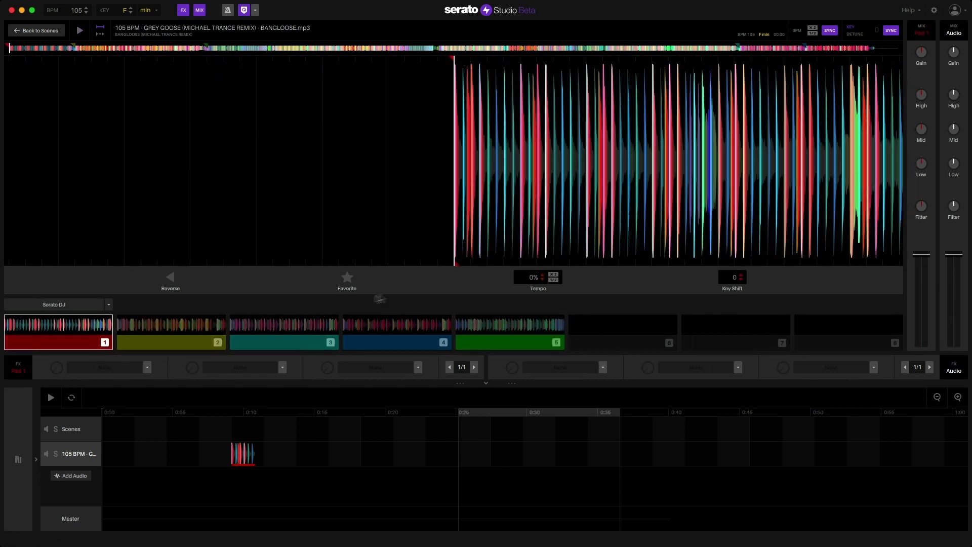
# - Trim Pad 1, place it at 0:00 with Pad 3 from 0:09, and move the playhead to about 0:16
pyautogui.moveTo(454, 262); pyautogui.dragTo(522, 264)
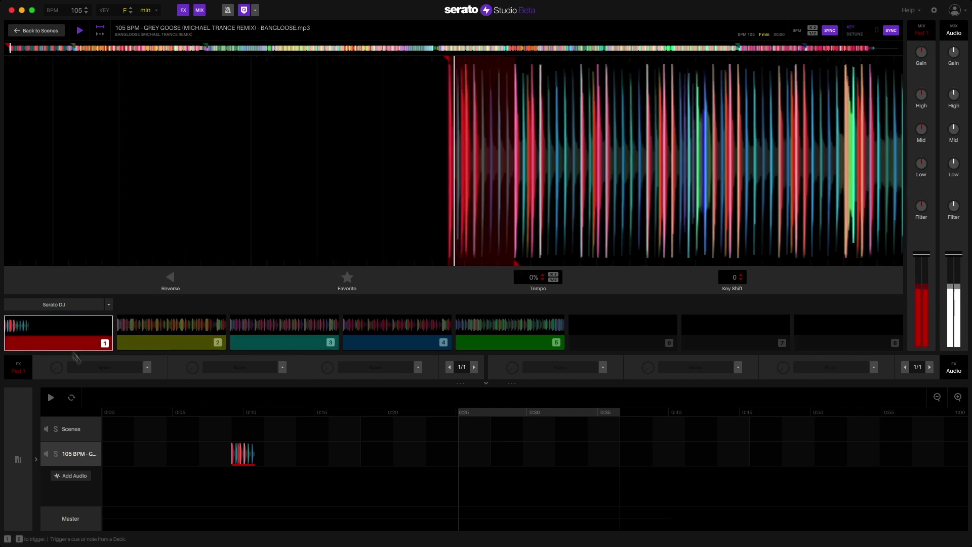
pyautogui.moveTo(69, 347); pyautogui.dragTo(136, 468)
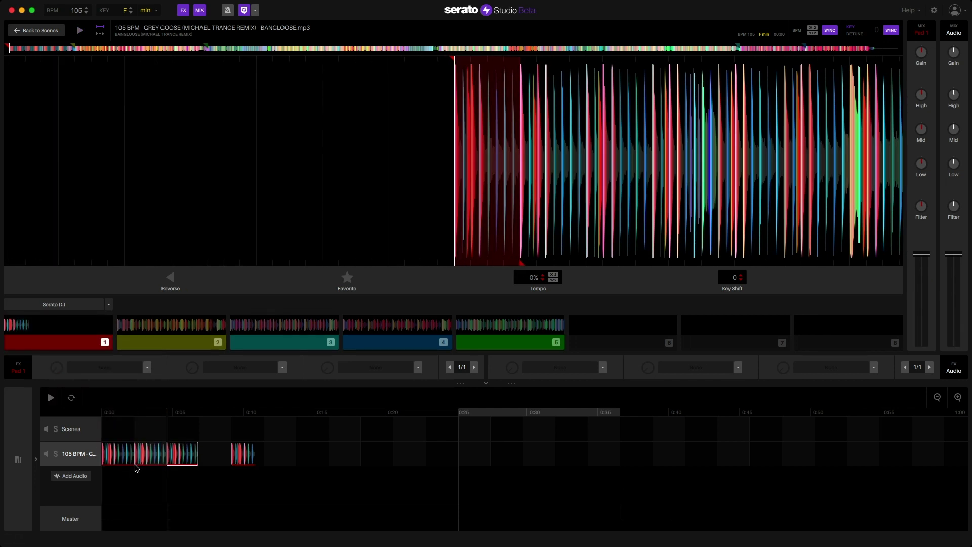
pyautogui.click(293, 342)
pyautogui.moveTo(293, 342); pyautogui.dragTo(234, 464)
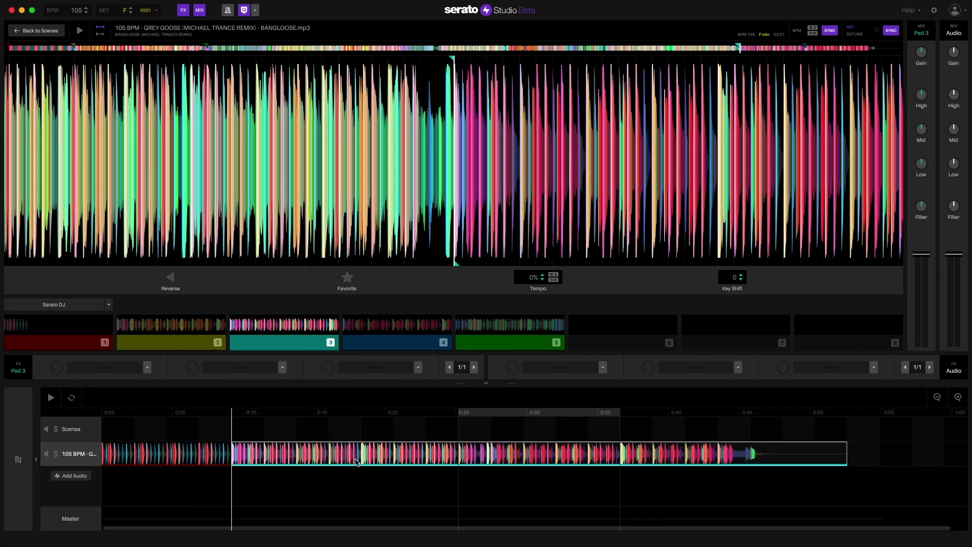
pyautogui.click(328, 482)
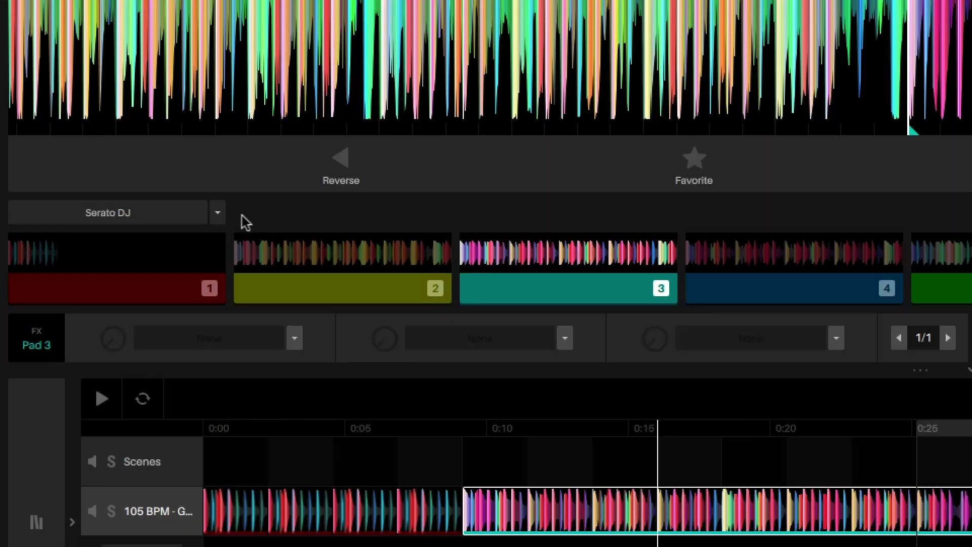
# - Switch to Set Slicer and step the slice size through 16, 8, 16, then 32
pyautogui.click(218, 213)
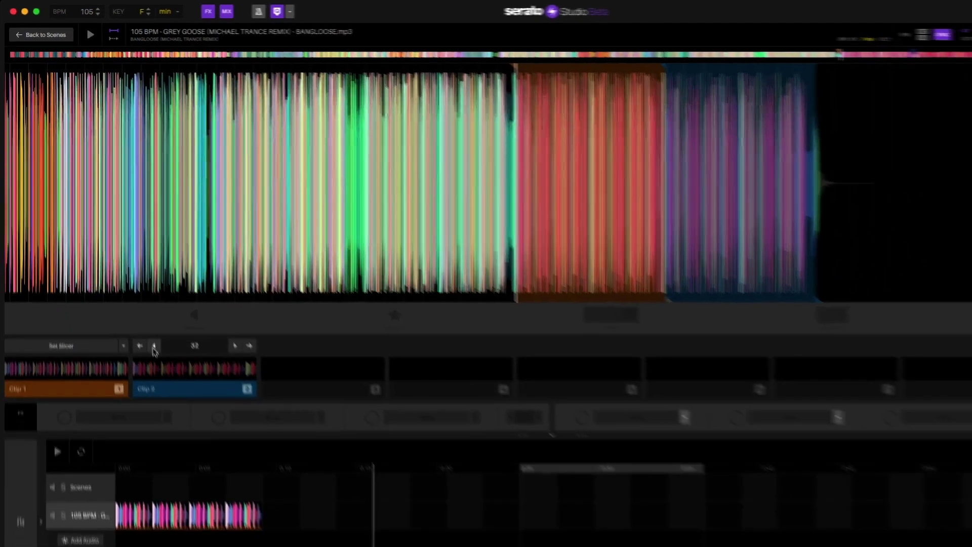
pyautogui.click(177, 396)
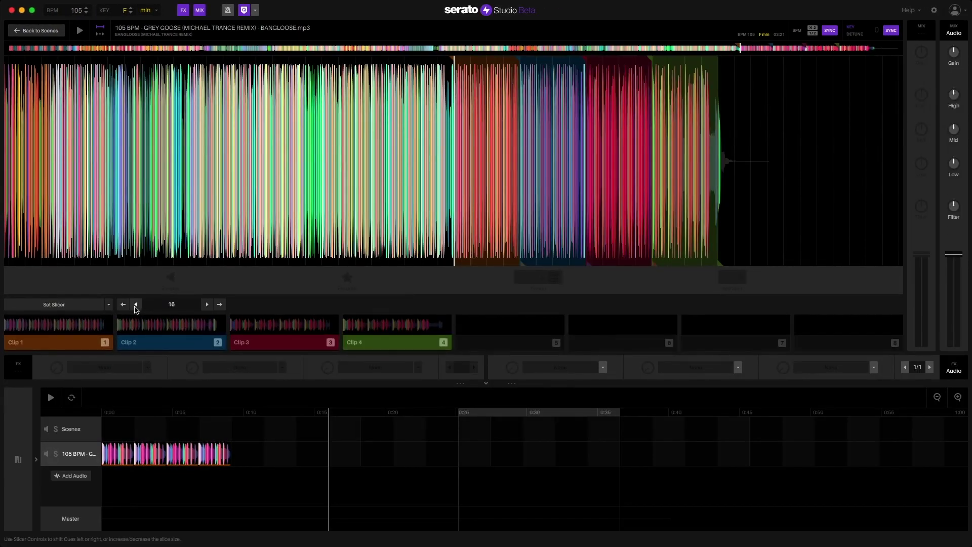
pyautogui.click(136, 305)
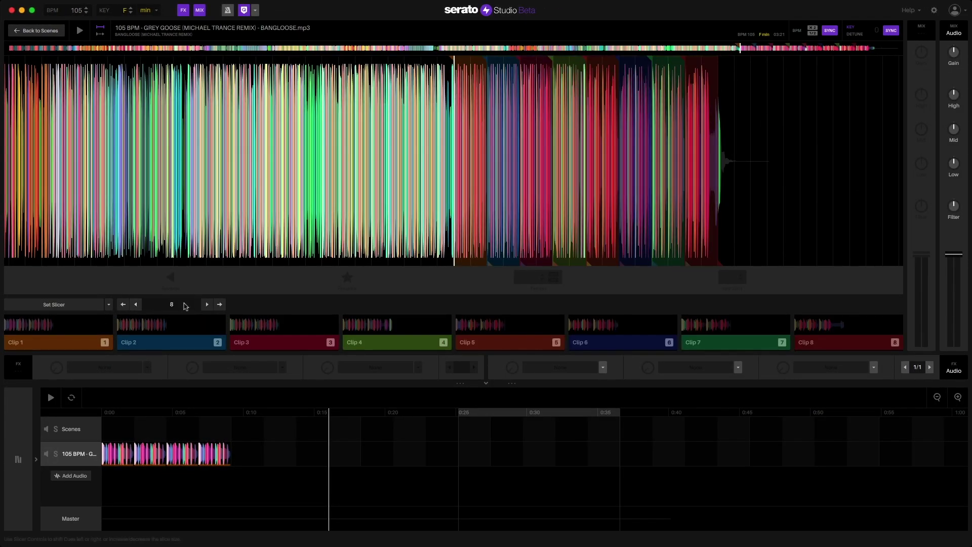
pyautogui.click(206, 305)
pyautogui.click(206, 305)
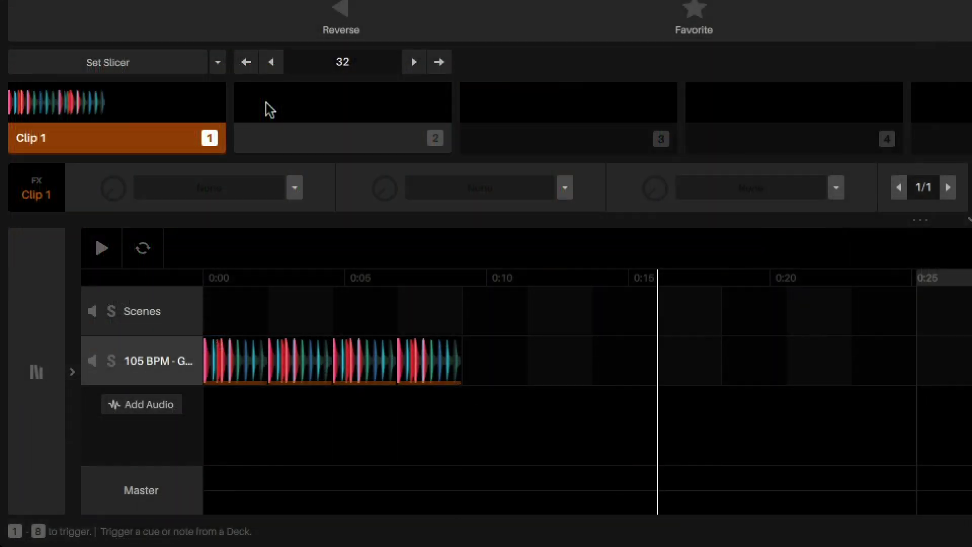
# - Use Set Endless Slicer across all eight pads, scrub to about 0:38, and tighten spacing to 8
pyautogui.click(218, 71)
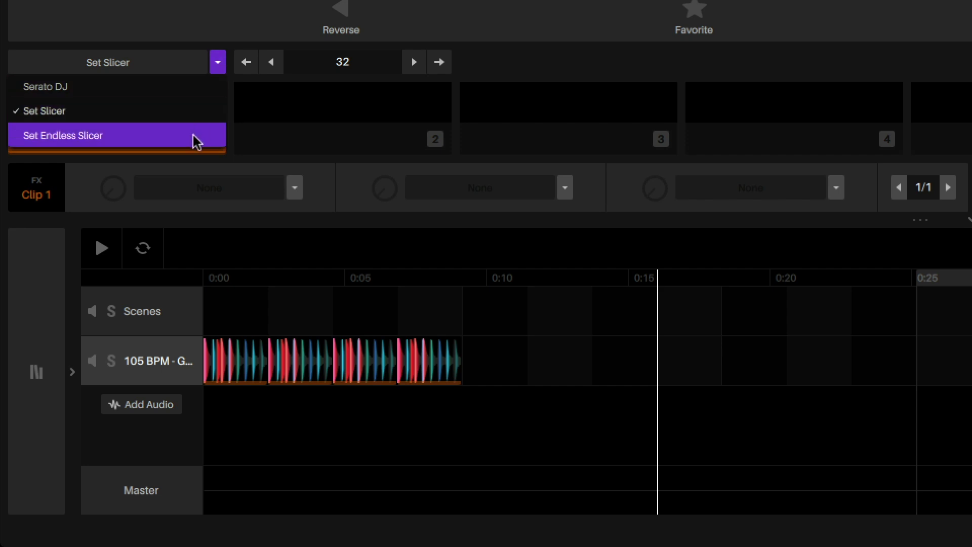
pyautogui.click(193, 135)
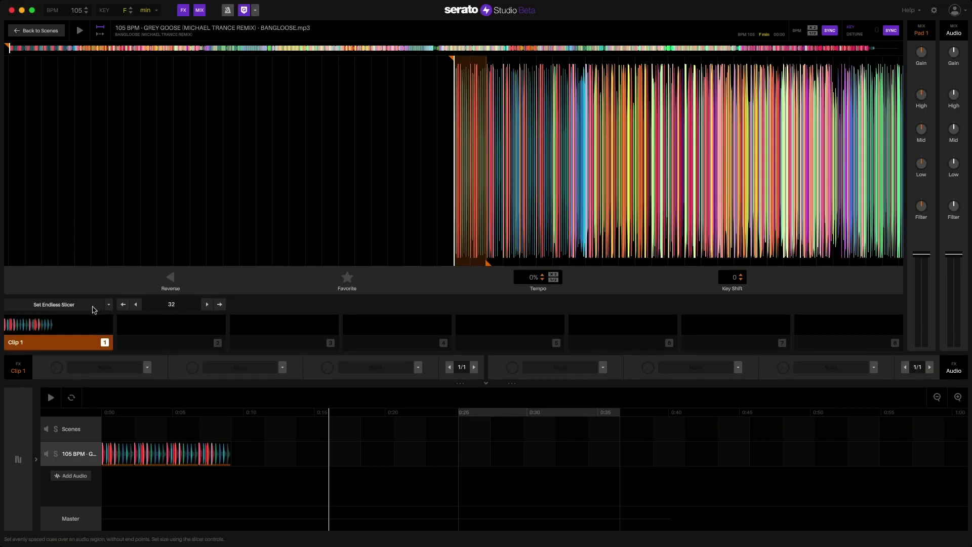
pyautogui.click(184, 66)
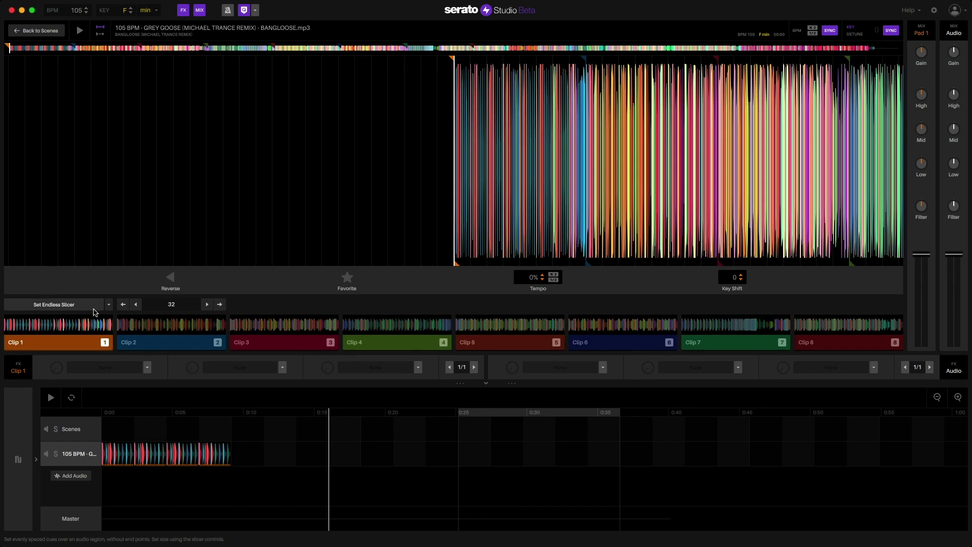
pyautogui.moveTo(488, 220); pyautogui.dragTo(172, 234)
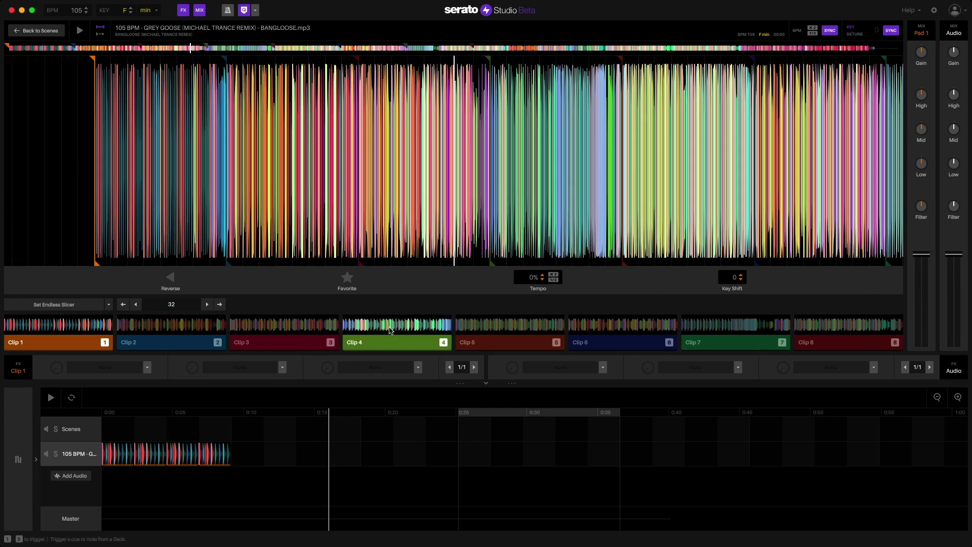
pyautogui.click(136, 305)
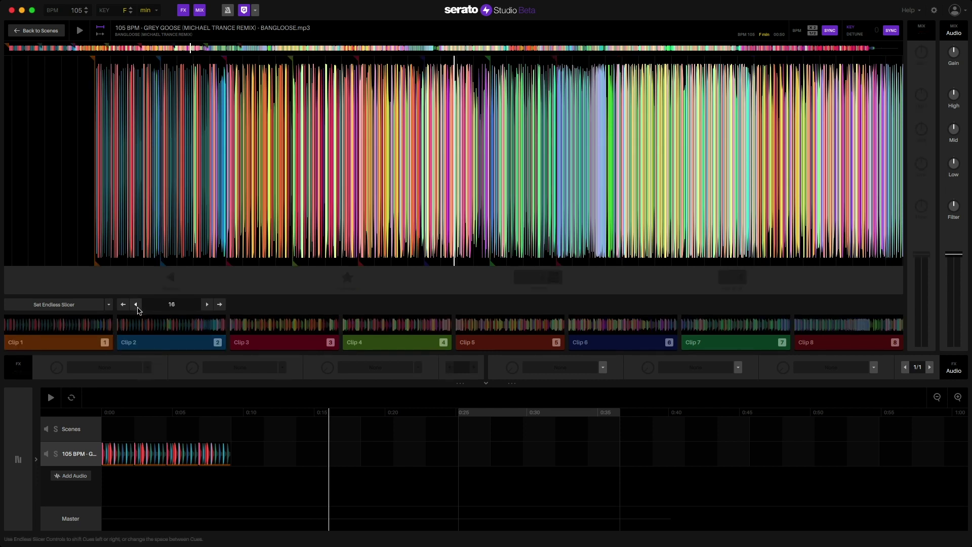
pyautogui.click(137, 305)
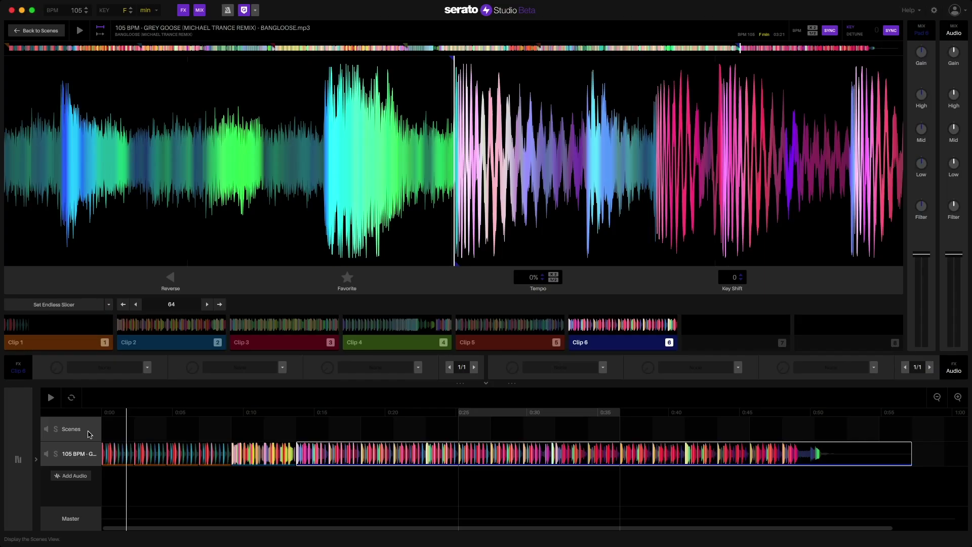
# - Show the Scenes view with Scene 1's Clean 808 Drum Kit clap pattern
pyautogui.click(178, 321)
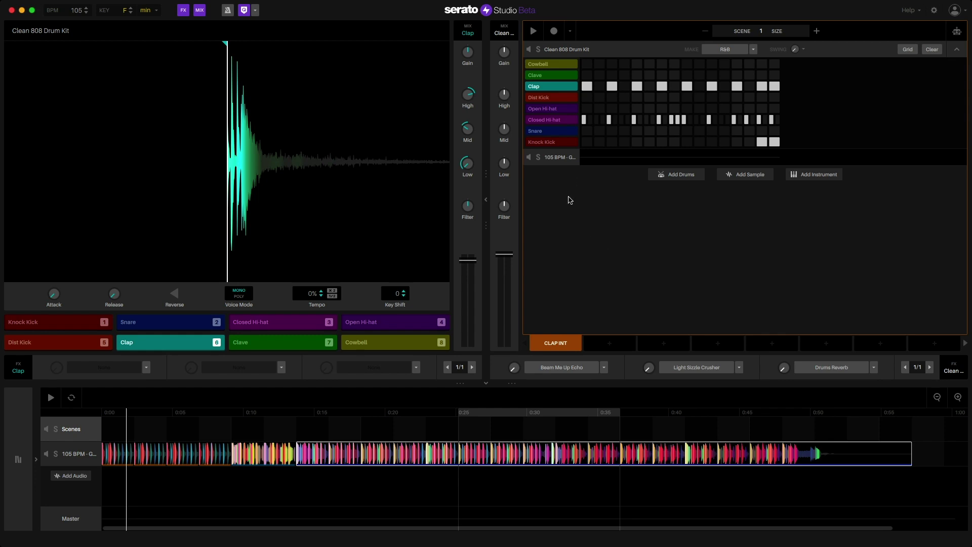
pyautogui.click(533, 33)
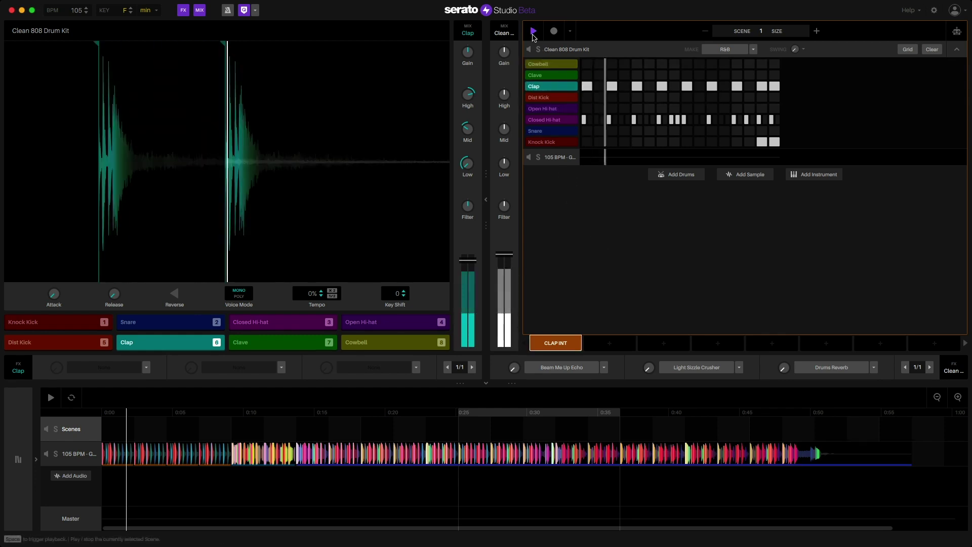
pyautogui.click(567, 159)
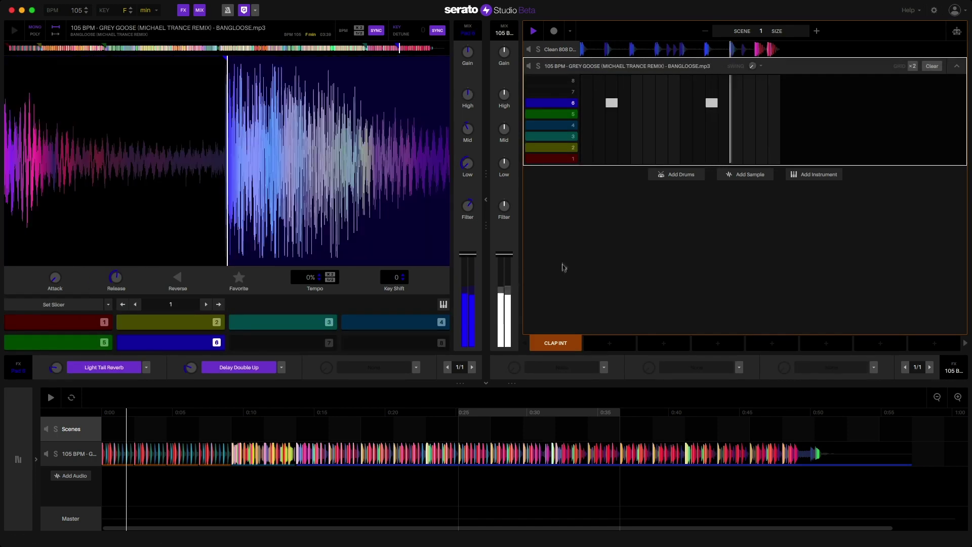
pyautogui.click(565, 51)
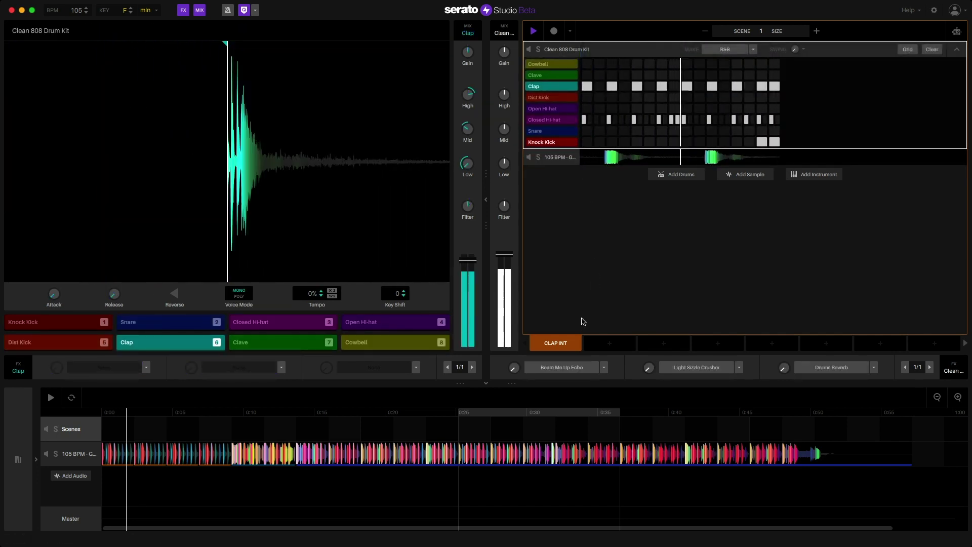
pyautogui.press('space')
# - Place the CLAP INT scene at 0:00, duplicate it, and play the song from the start
pyautogui.moveTo(569, 345); pyautogui.dragTo(104, 435)
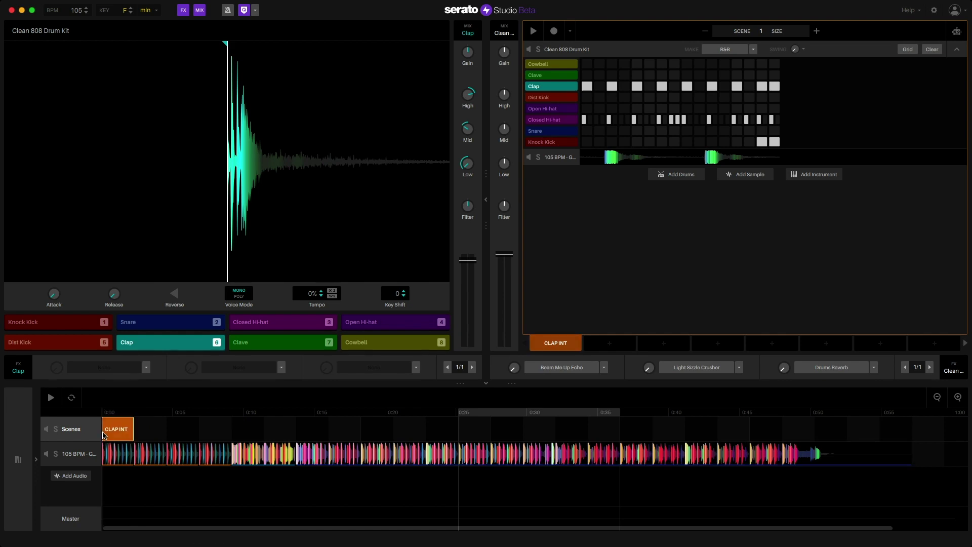
pyautogui.press('super+d')
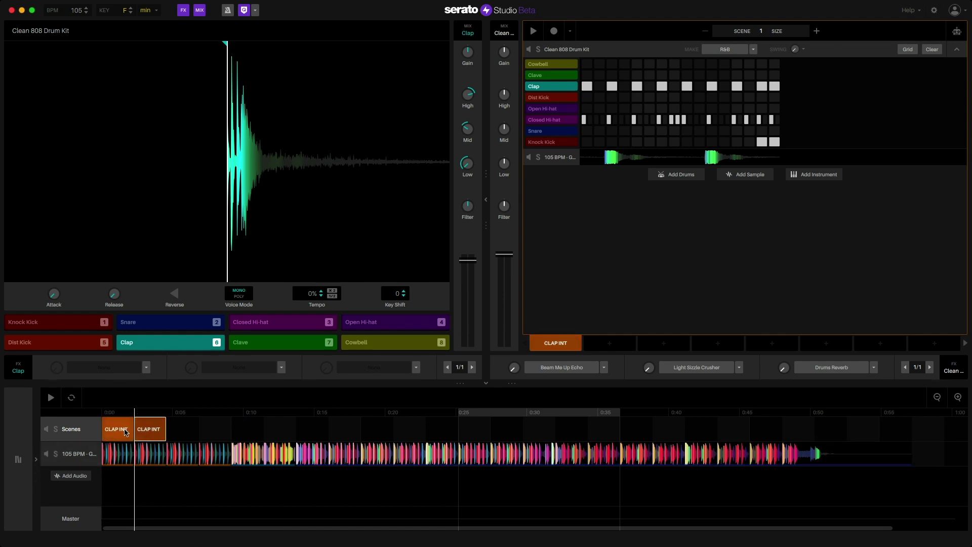
pyautogui.click(120, 458)
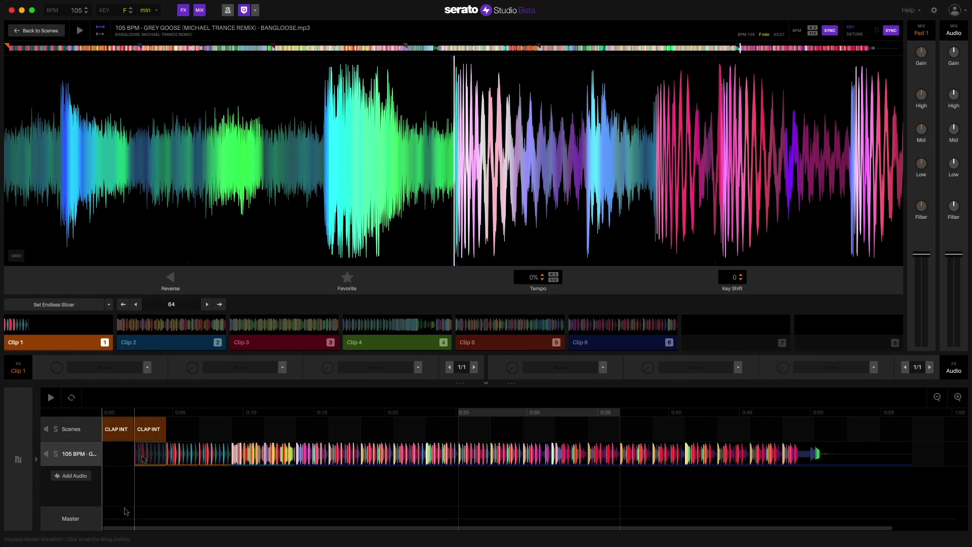
pyautogui.click(53, 401)
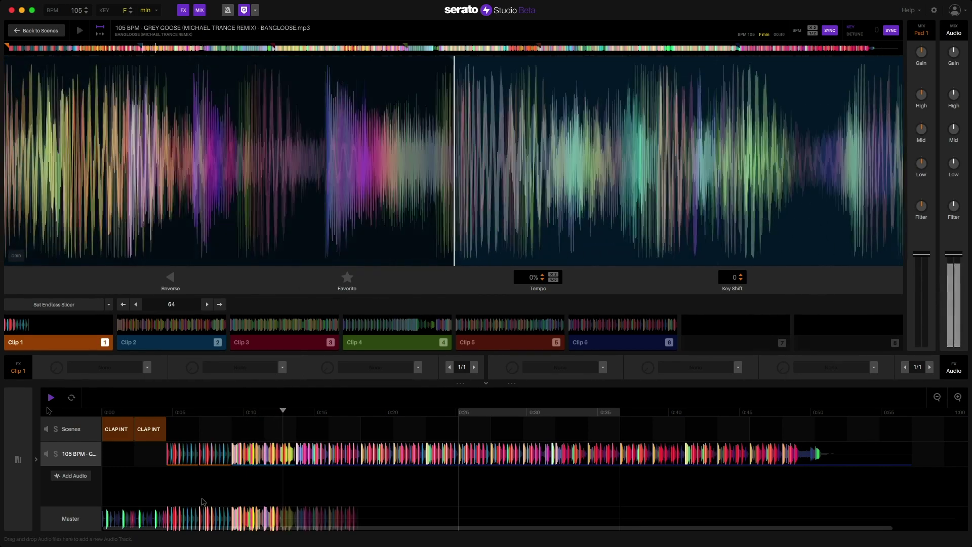
pyautogui.click(51, 397)
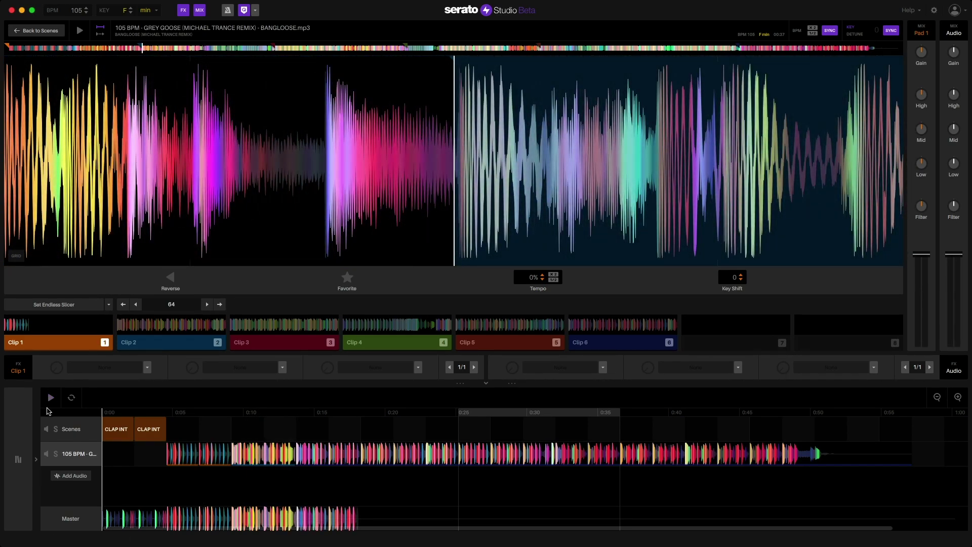
# - From the Master view, export the song as an MP3 named 'Grey Goose - Short Edit' on the Desktop
pyautogui.click(75, 519)
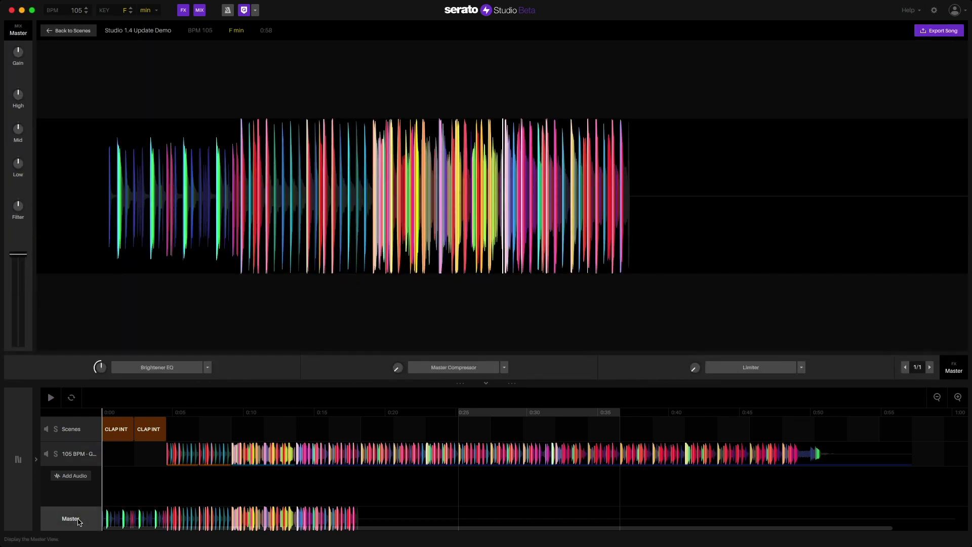
pyautogui.click(939, 31)
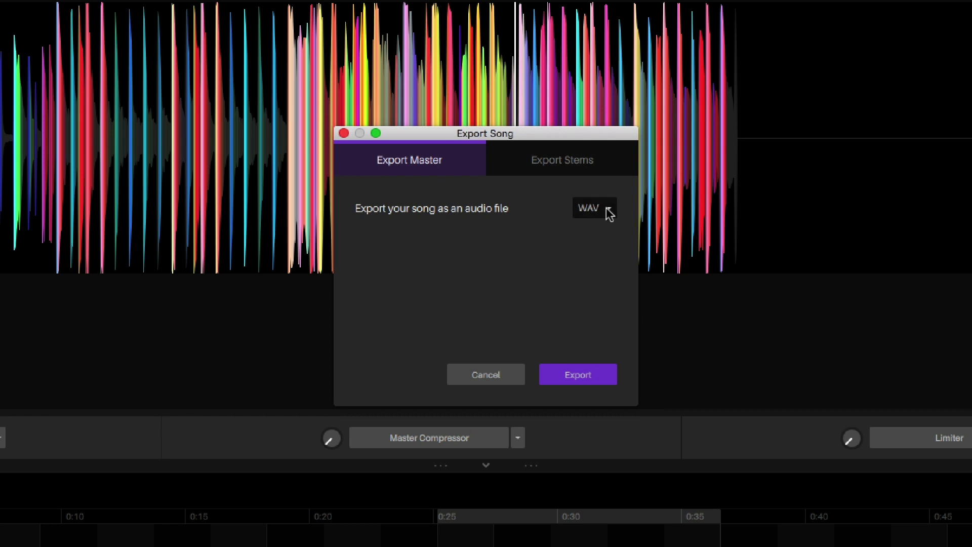
pyautogui.click(606, 211)
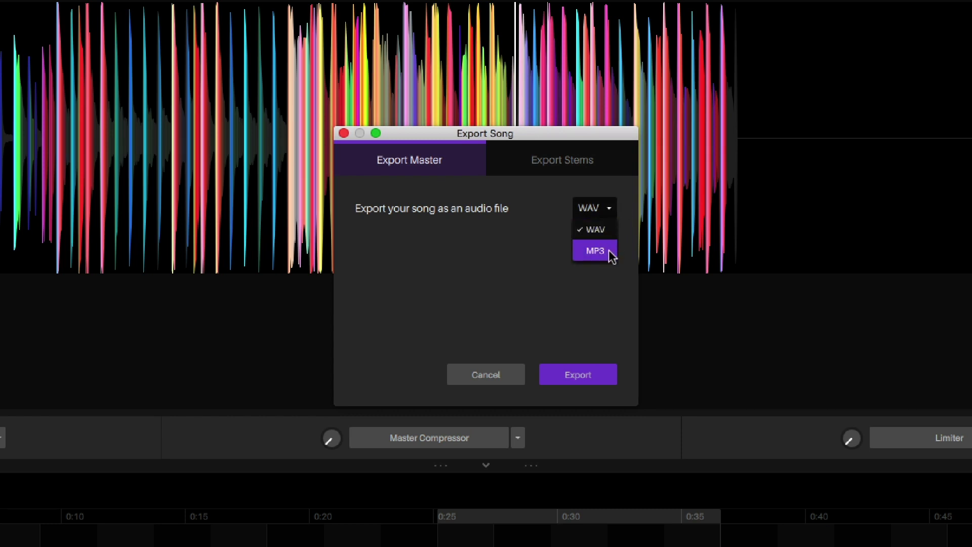
pyautogui.click(596, 251)
pyautogui.click(578, 374)
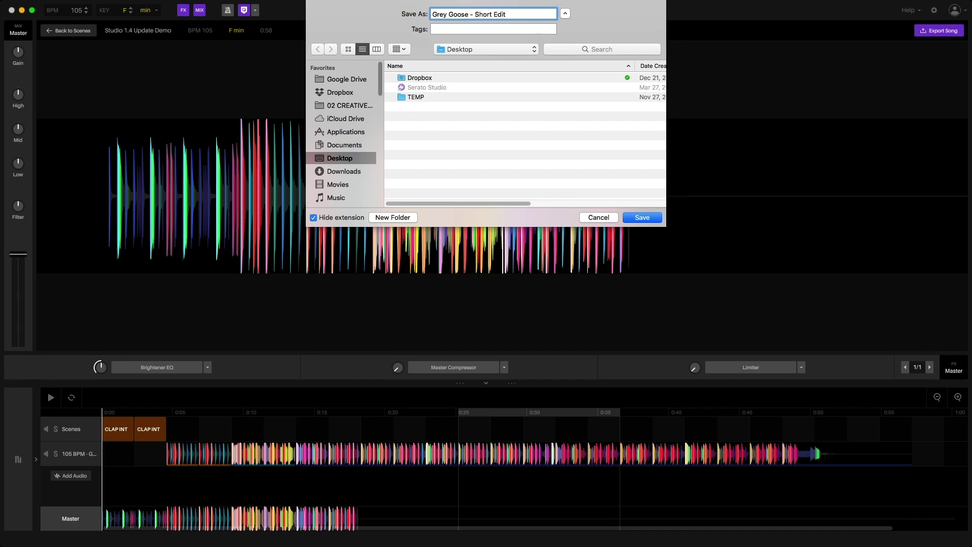
pyautogui.click(633, 218)
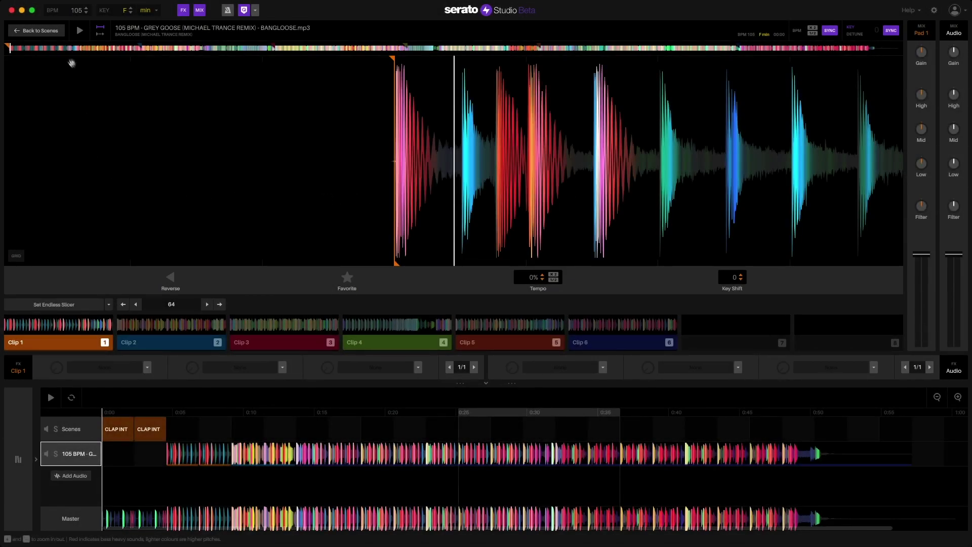
pyautogui.click(55, 34)
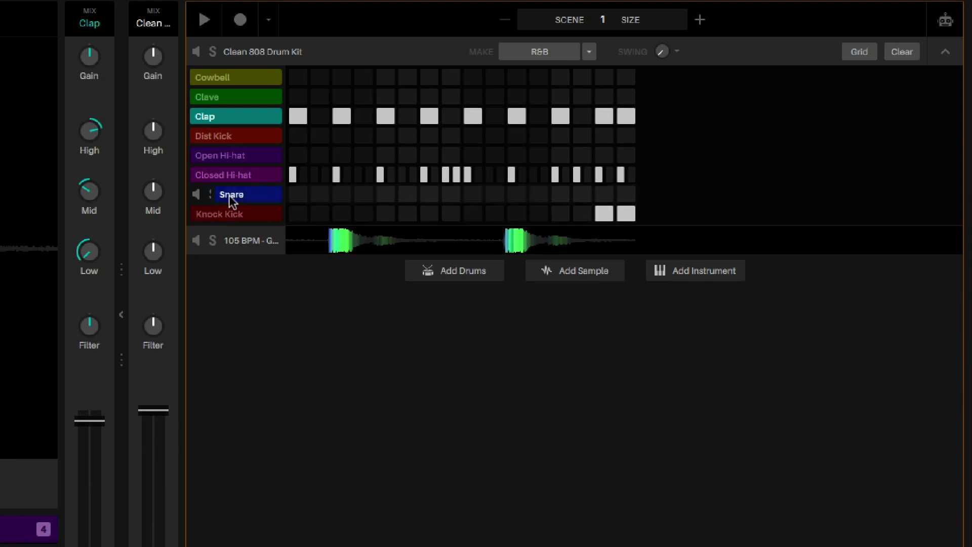
pyautogui.click(212, 194)
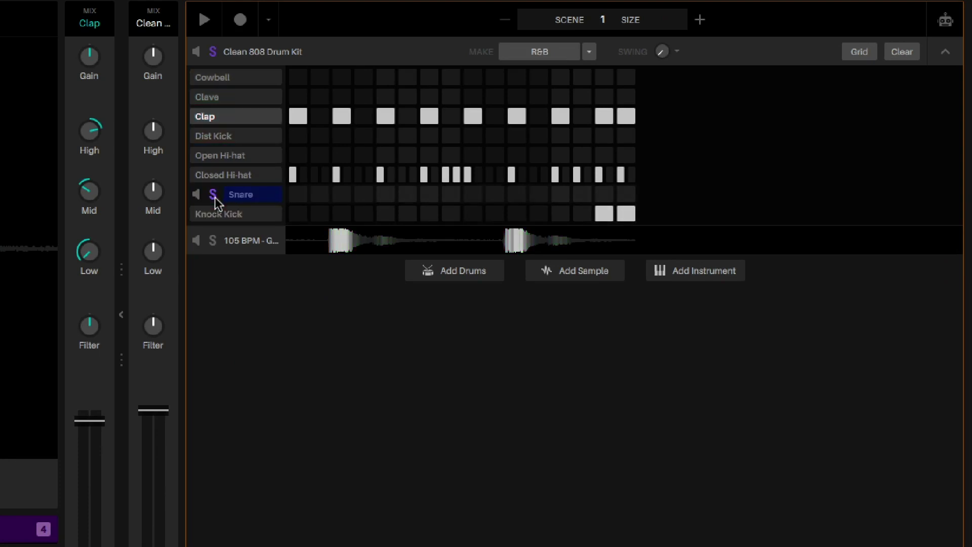
pyautogui.click(213, 195)
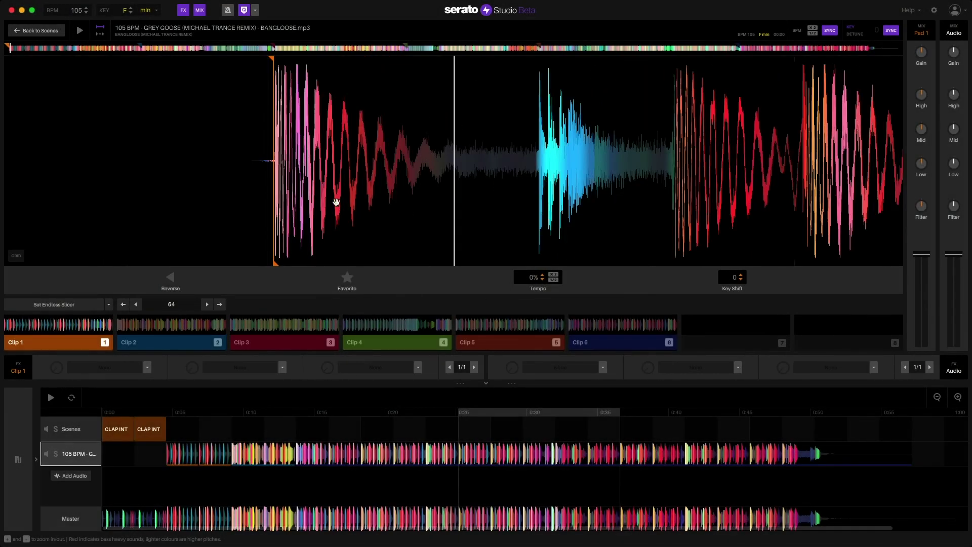
# - Scrub the waveform view along the Grey Goose track
pyautogui.moveTo(336, 203); pyautogui.dragTo(434, 213)
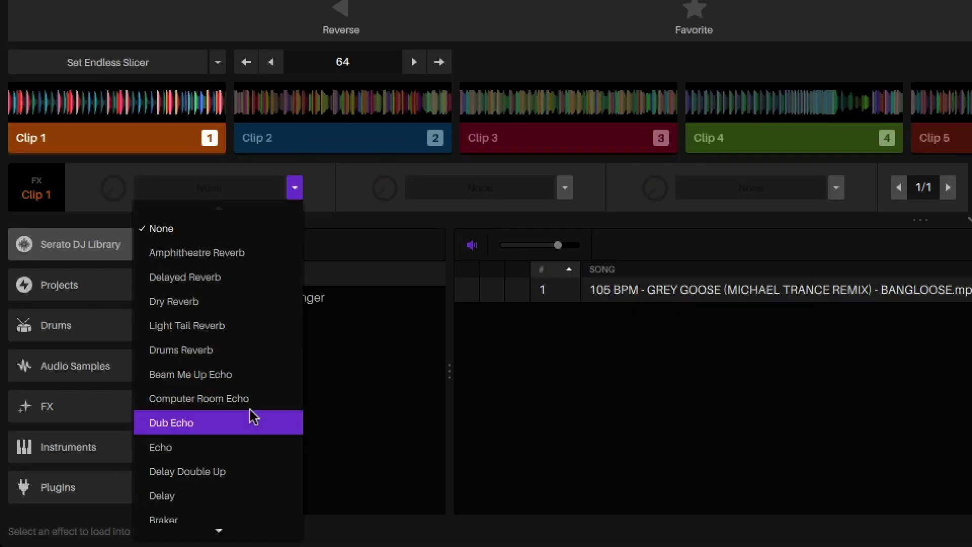
# - Load Braker into Clip 1's FX slot 1 and Hard Sidechain into FX slot 2
pyautogui.scroll(-2, 152, 462)
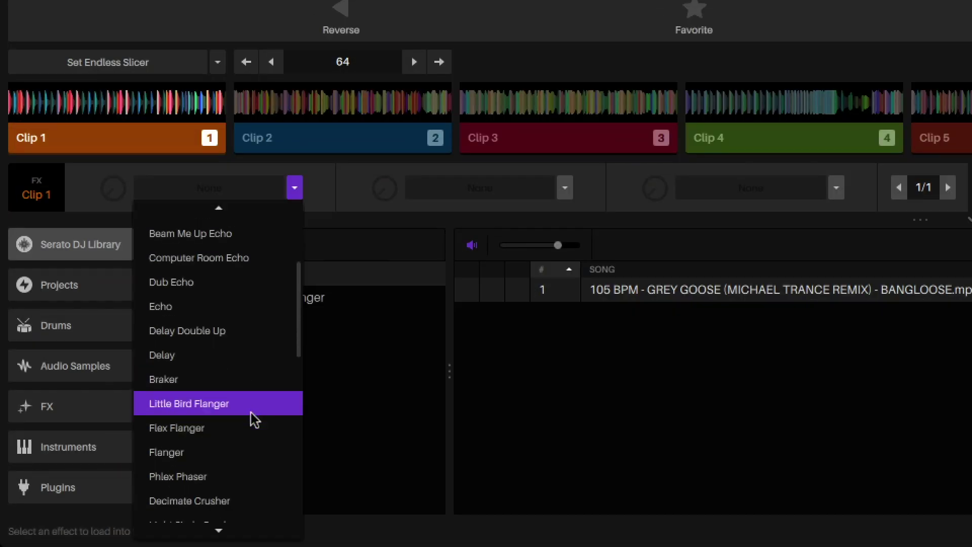
pyautogui.click(263, 379)
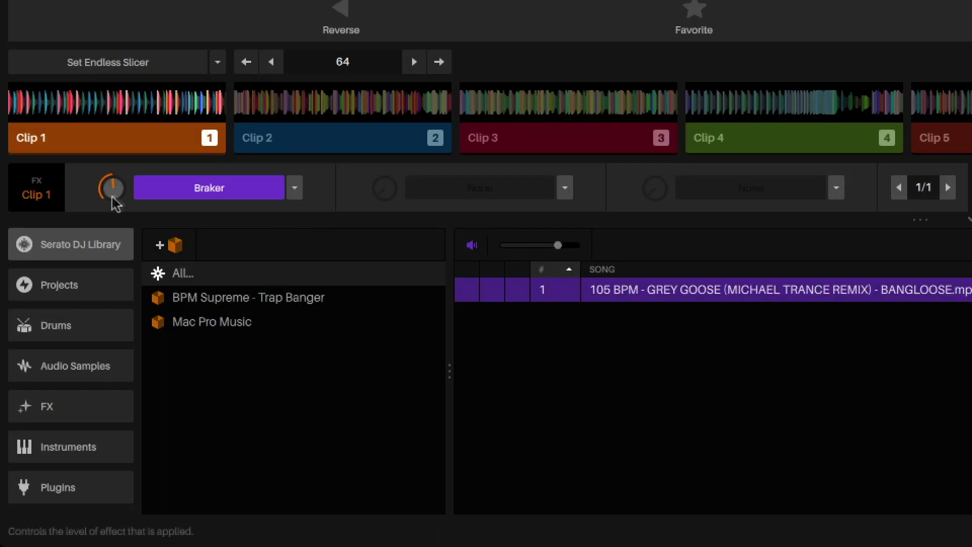
pyautogui.click(564, 188)
pyautogui.scroll(-5, 552, 415)
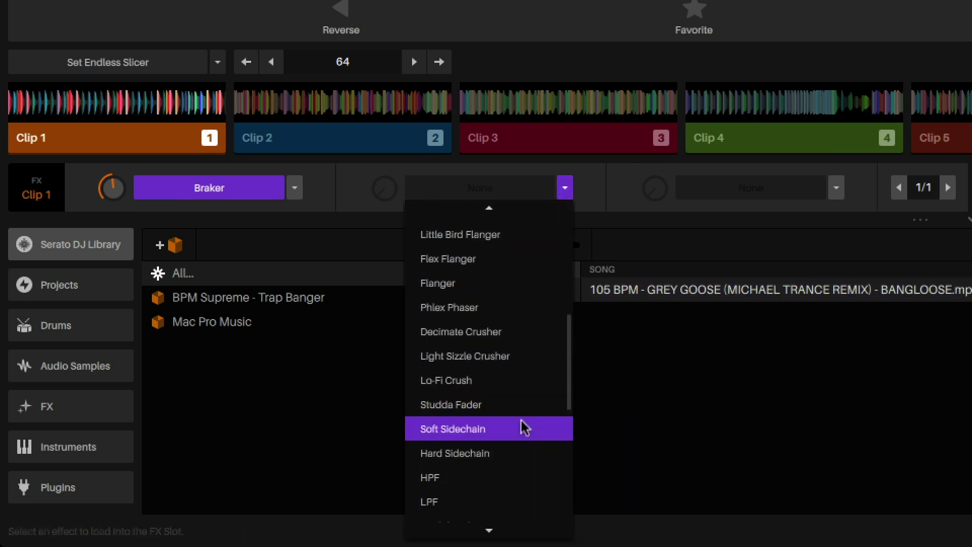
pyautogui.click(545, 453)
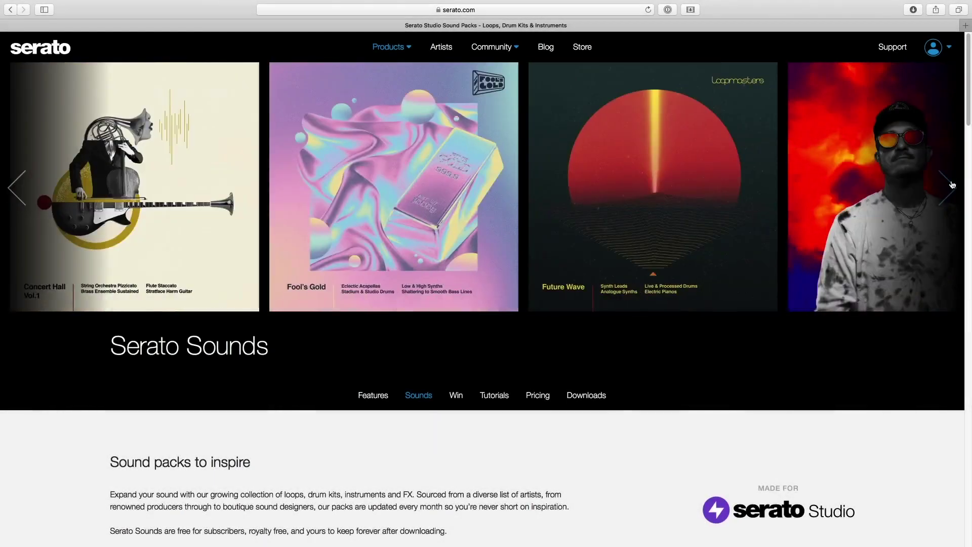
# - Scroll down the Serato Sounds page past packs like Dusty Crates, Just Blaze and Lo-Fi the Future
pyautogui.scroll(-5, 864, 258)
pyautogui.scroll(-10, 864, 258)
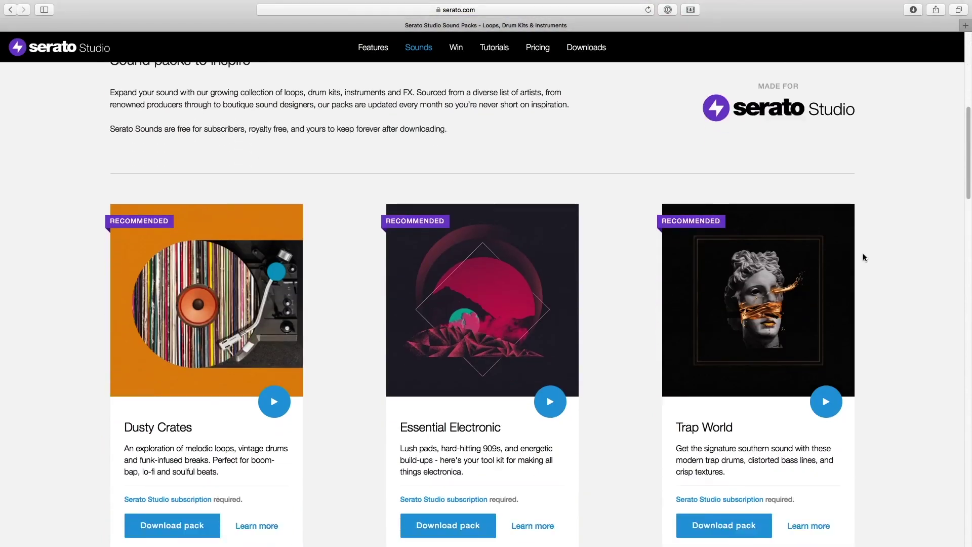
pyautogui.scroll(-10, 863, 257)
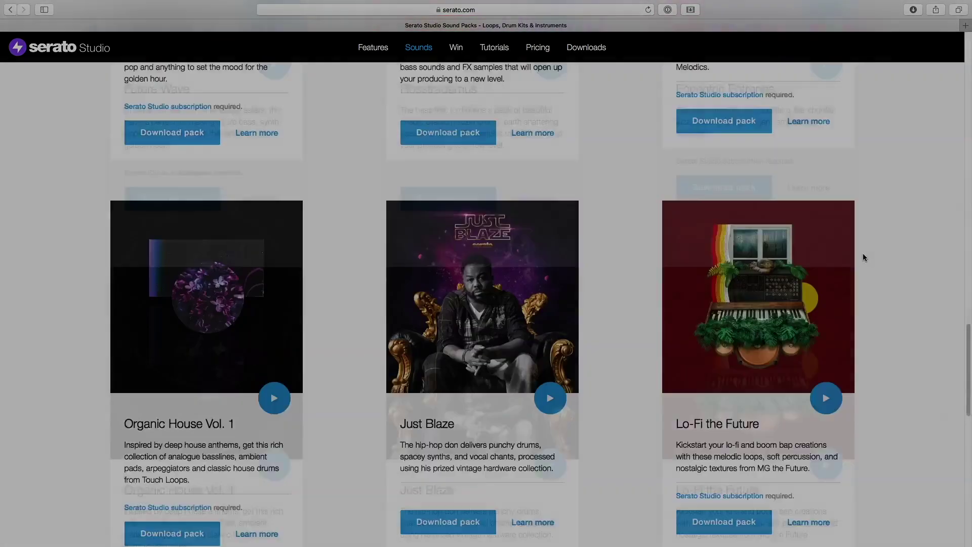